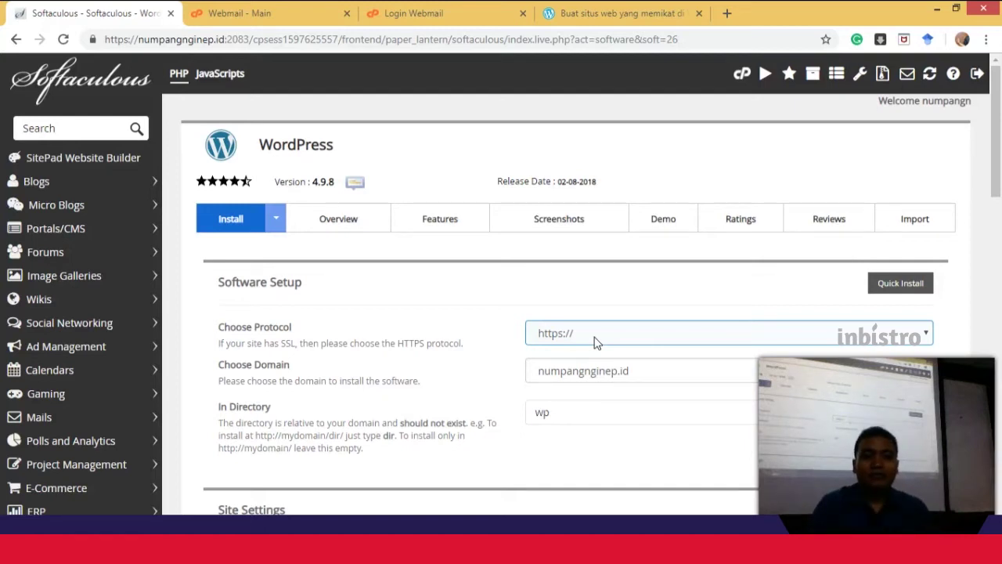
# - Check the In Directory value 'wp', leave it unchanged, and open a new Chrome tab
pyautogui.click(587, 344)
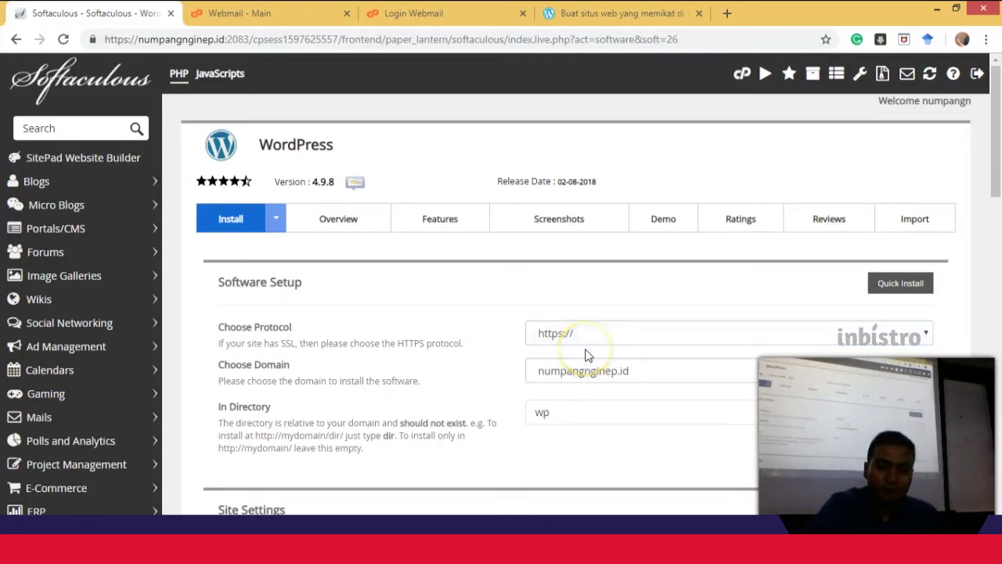
pyautogui.scroll(-1, 587, 354)
pyautogui.click(560, 343)
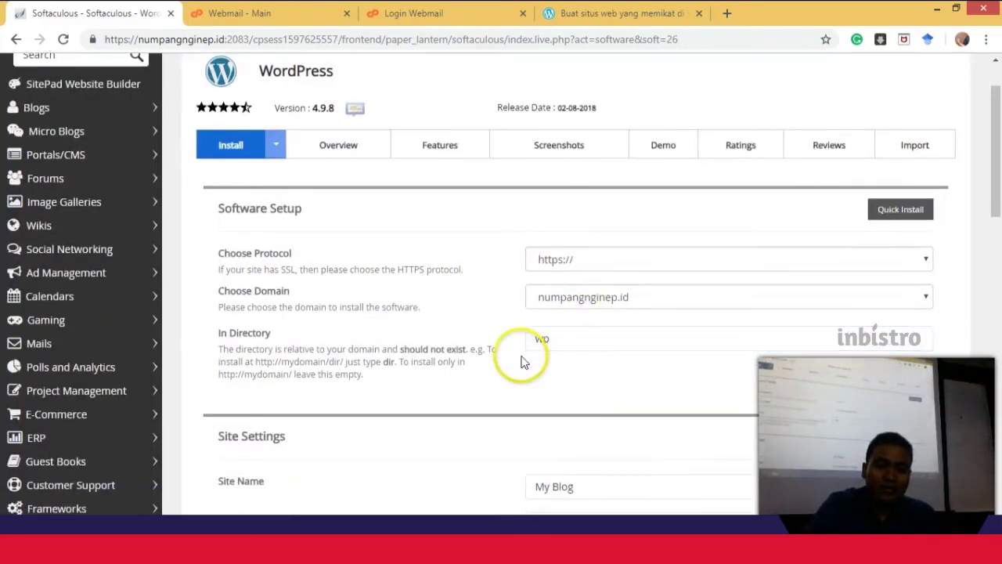
pyautogui.click(589, 332)
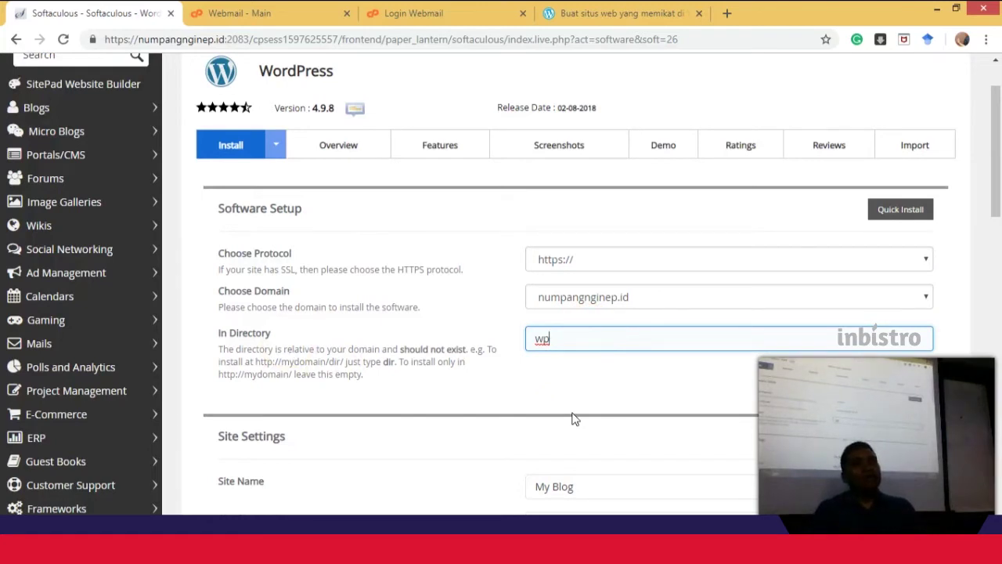
pyautogui.click(487, 387)
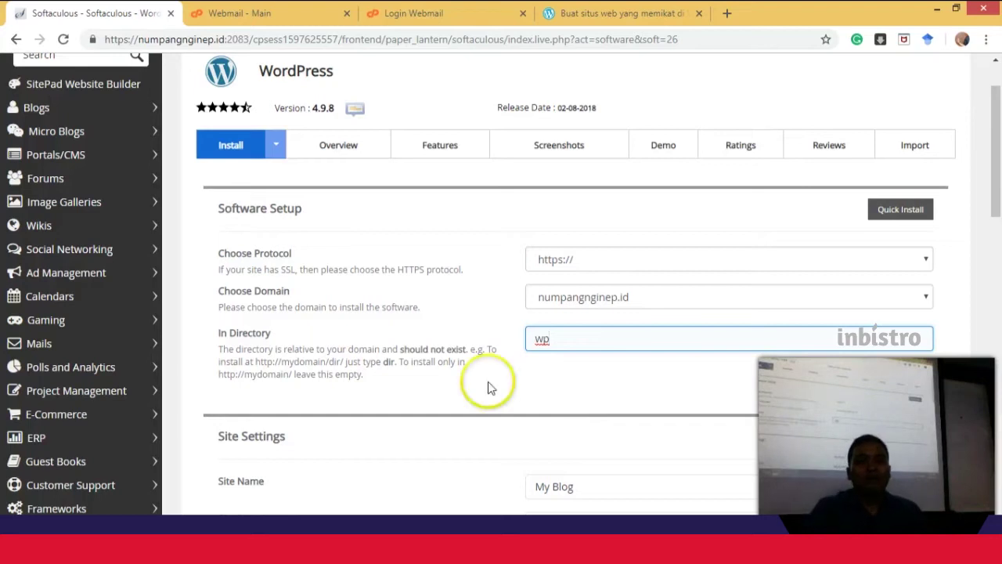
pyautogui.click(728, 14)
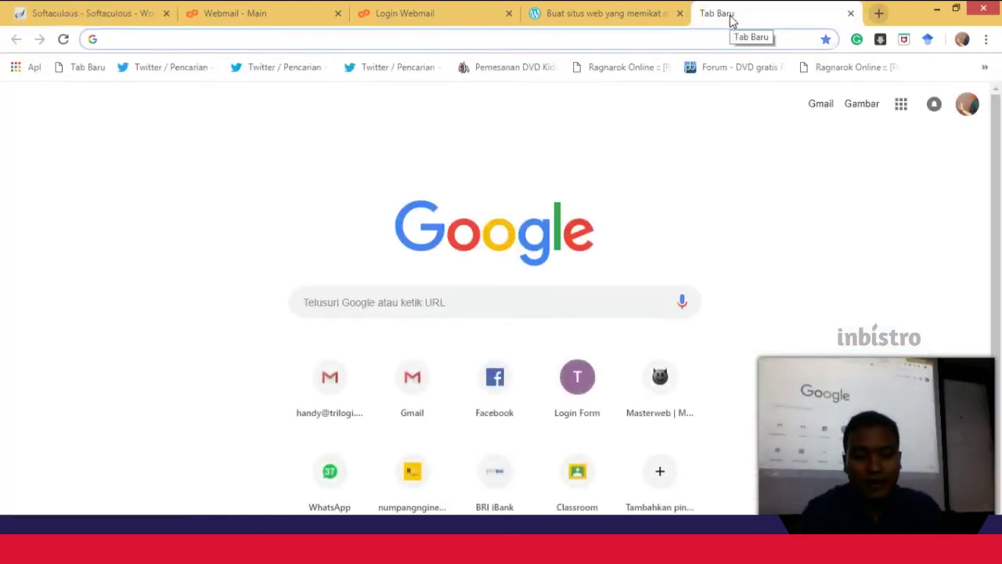
# - Load numpangnginep.id in the new tab, then return to the Softaculous install page
pyautogui.write('nu')
pyautogui.press('Return')
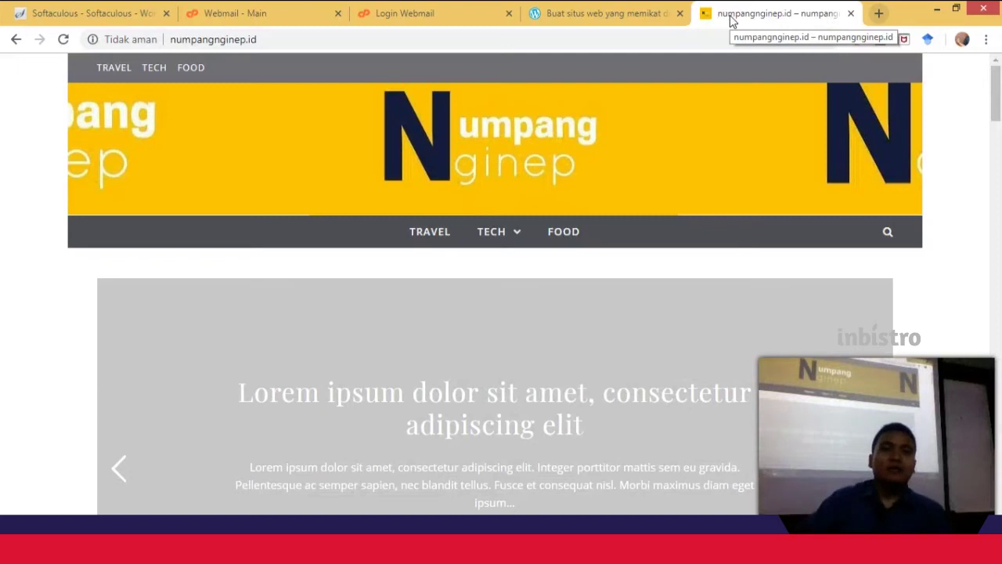
pyautogui.hotkey('ctrl', '1')
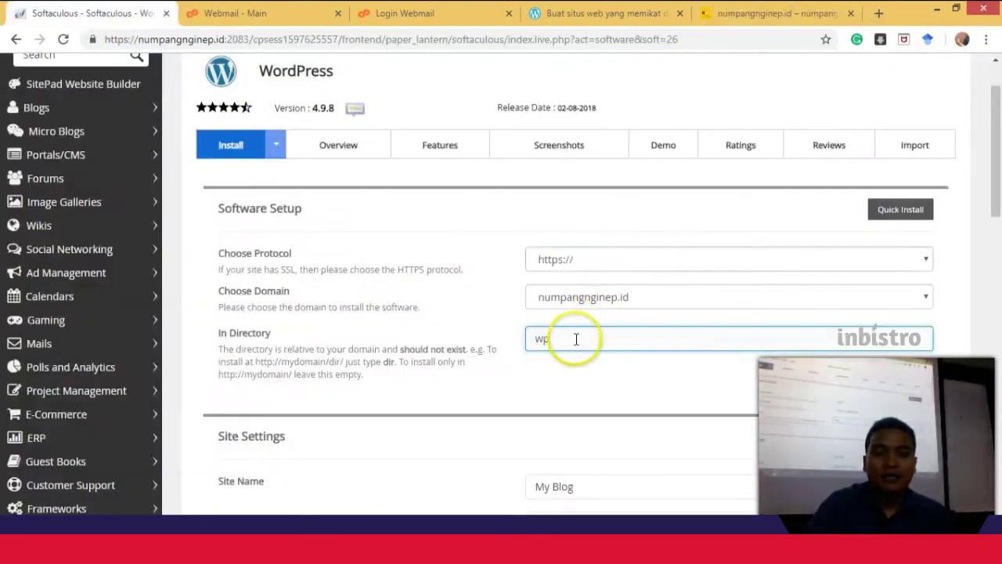
# - Replace the install directory 'wp' with 'latihan'
pyautogui.doubleClick(540, 339)
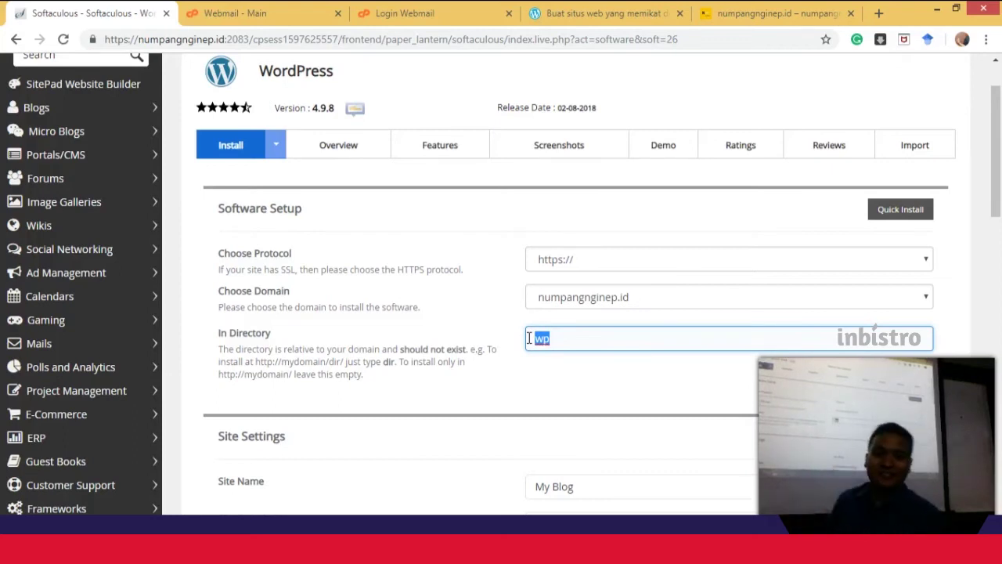
pyautogui.scroll(-3, 528, 337)
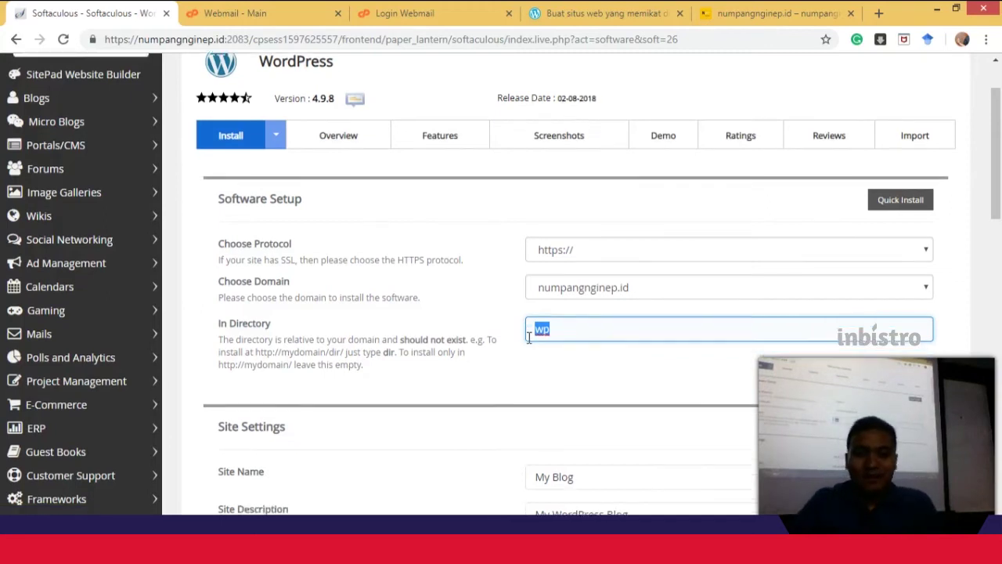
pyautogui.click(587, 110)
pyautogui.doubleClick(559, 118)
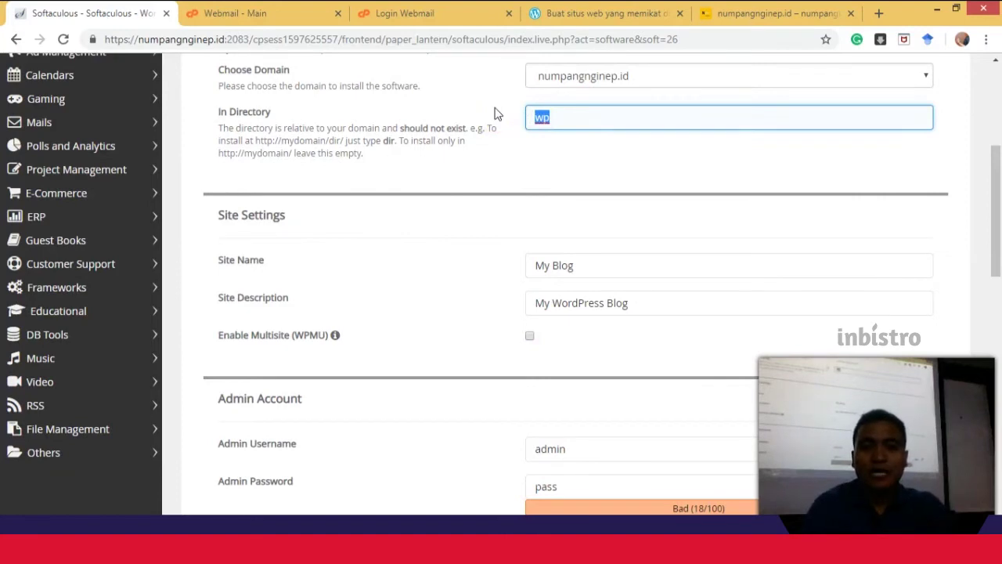
pyautogui.write('latihan')
pyautogui.click(504, 181)
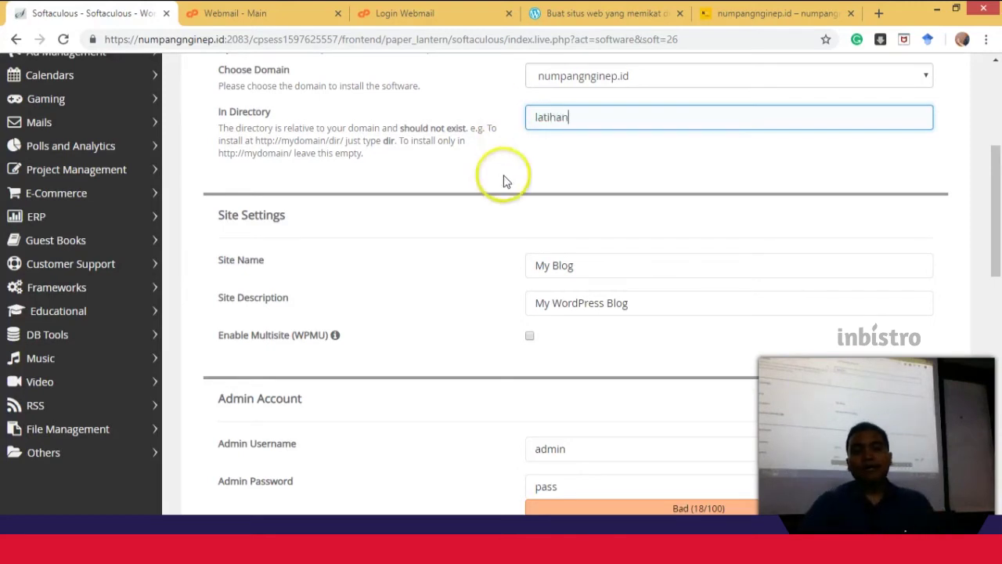
pyautogui.scroll(-1, 505, 180)
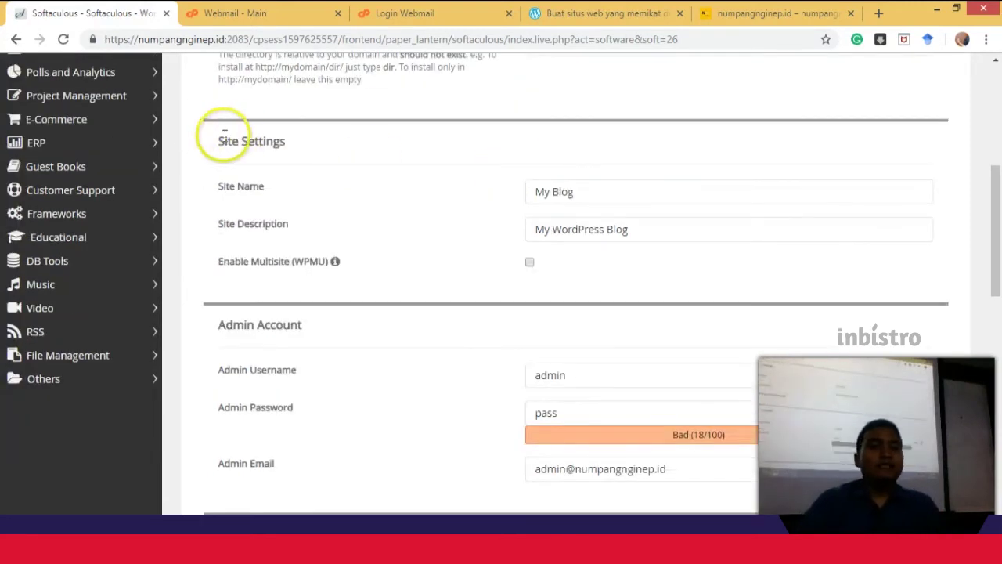
# - Set Site Name to 'Numpang Nginep' and description to 'Solusi bagi orang yang ga punya duit dan mau menginap'
pyautogui.moveTo(599, 193); pyautogui.dragTo(539, 196)
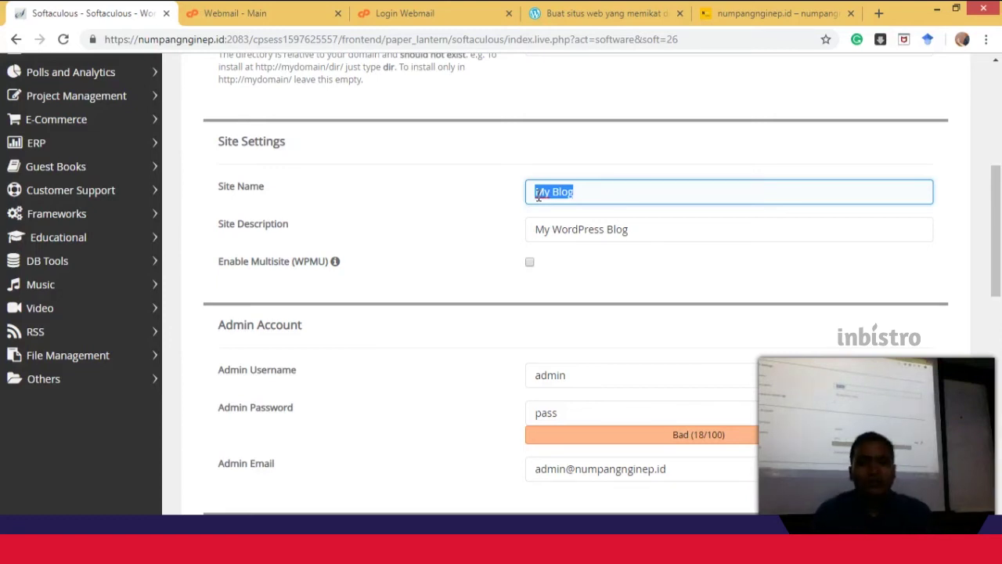
pyautogui.write('Numpang Nginep')
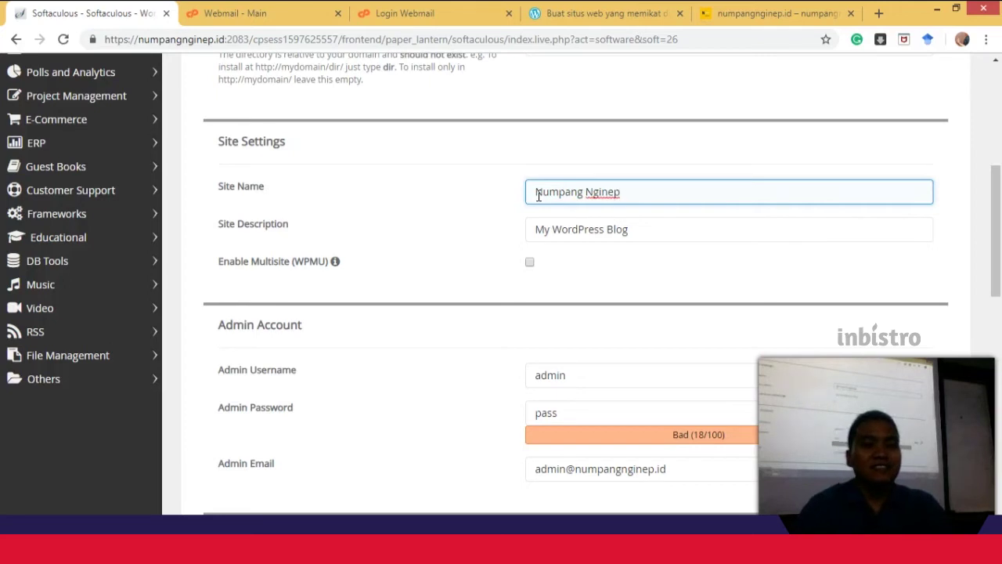
pyautogui.click(638, 228)
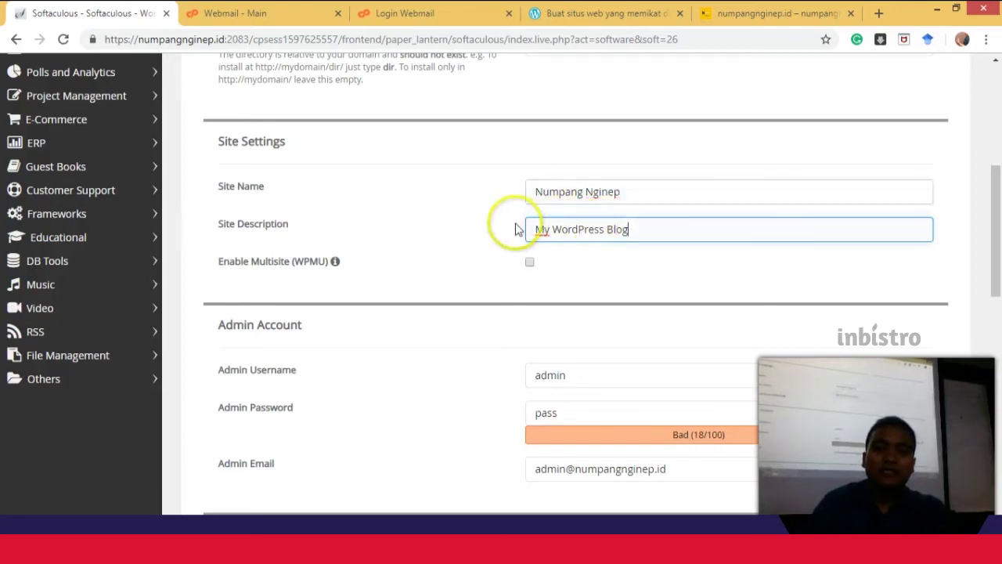
pyautogui.hotkey('ctrl', 'a')
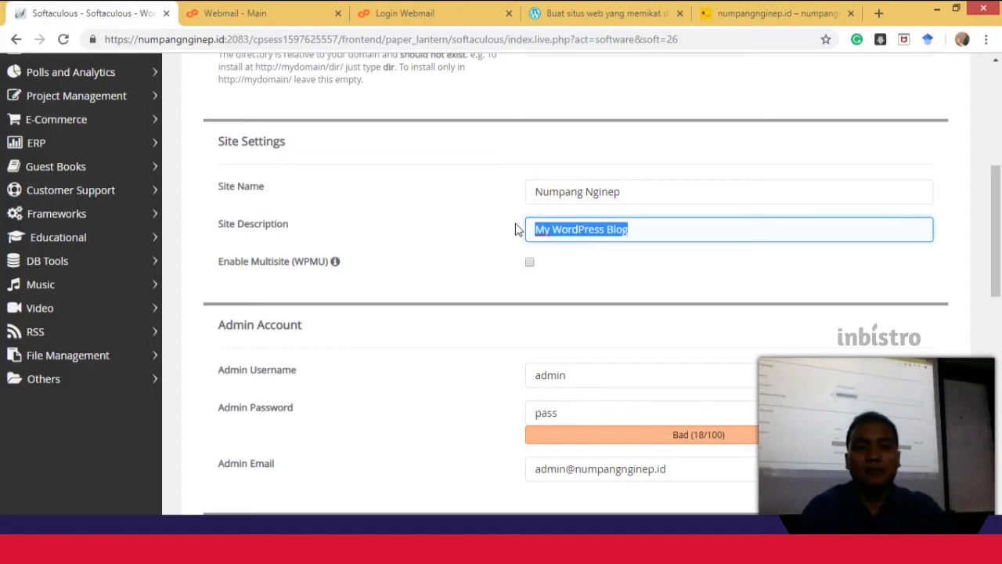
pyautogui.write('S')
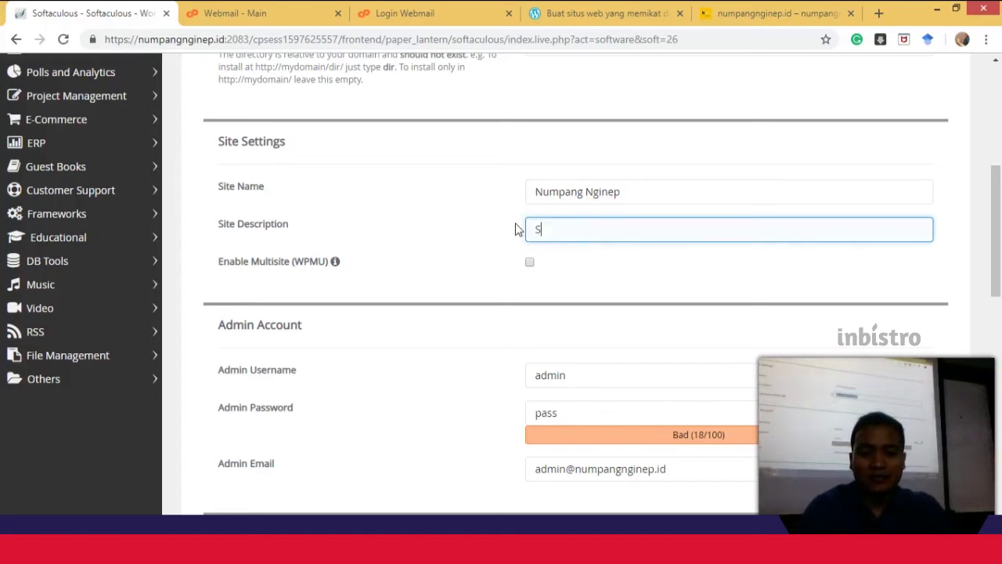
pyautogui.write('olusi bagi o')
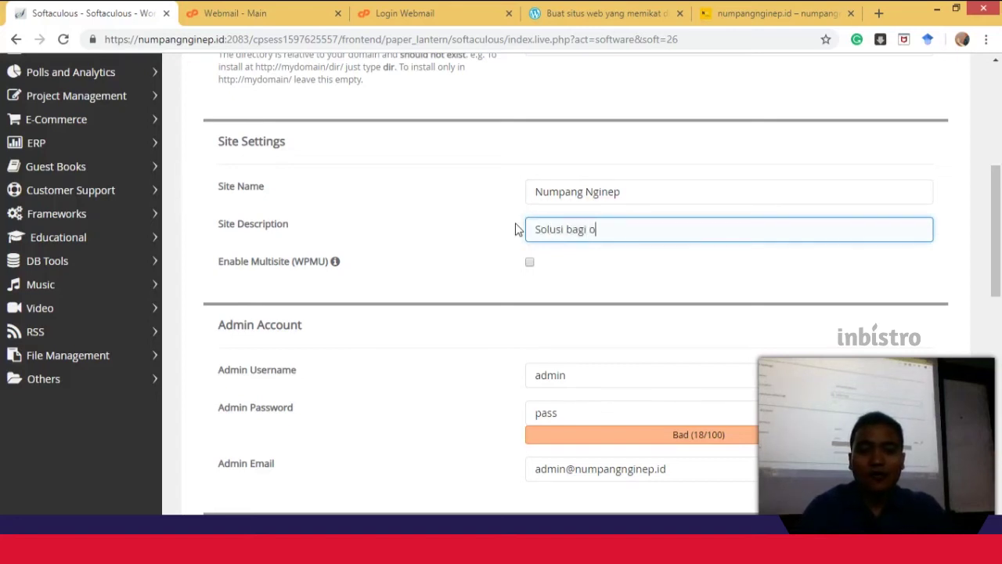
pyautogui.write('rang yang ga ')
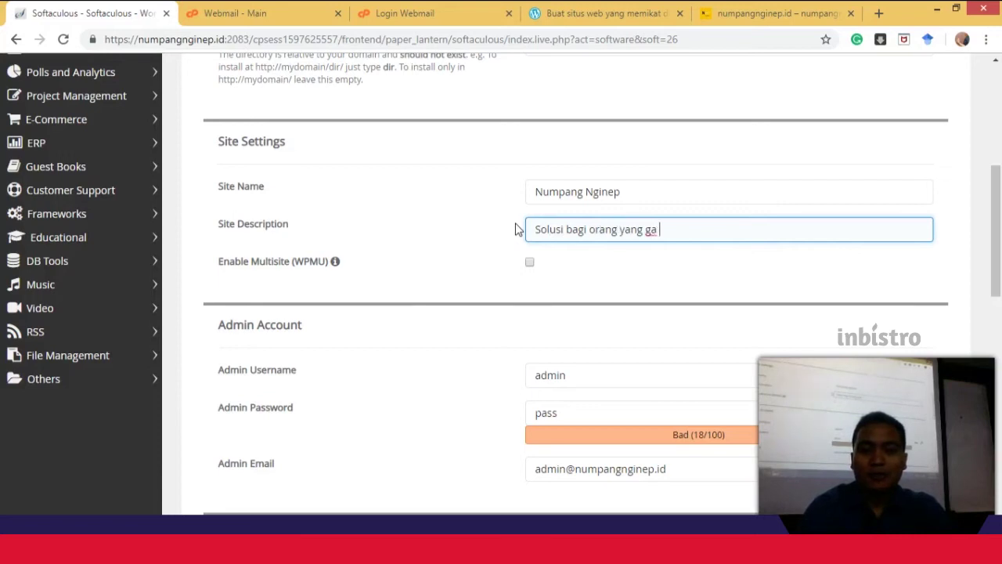
pyautogui.write('punya duit da')
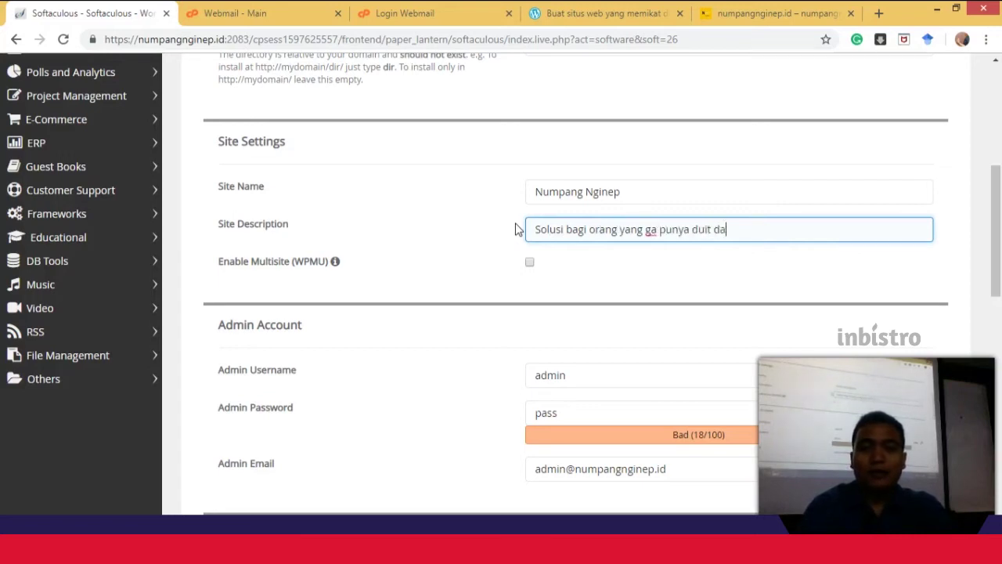
pyautogui.write('n mau menginap')
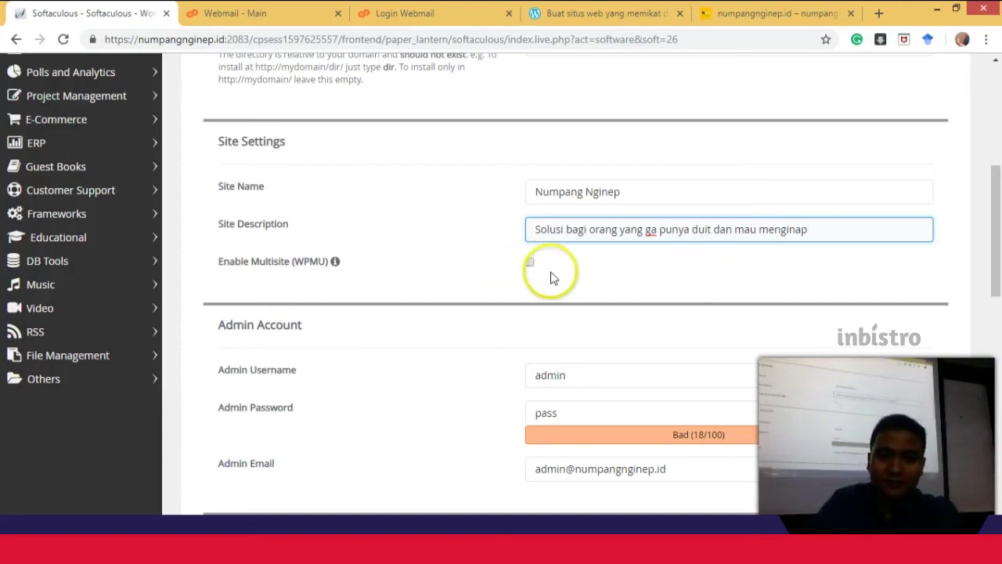
# - Select the existing admin username and password values in the Admin Account section
pyautogui.scroll(-1, 539, 313)
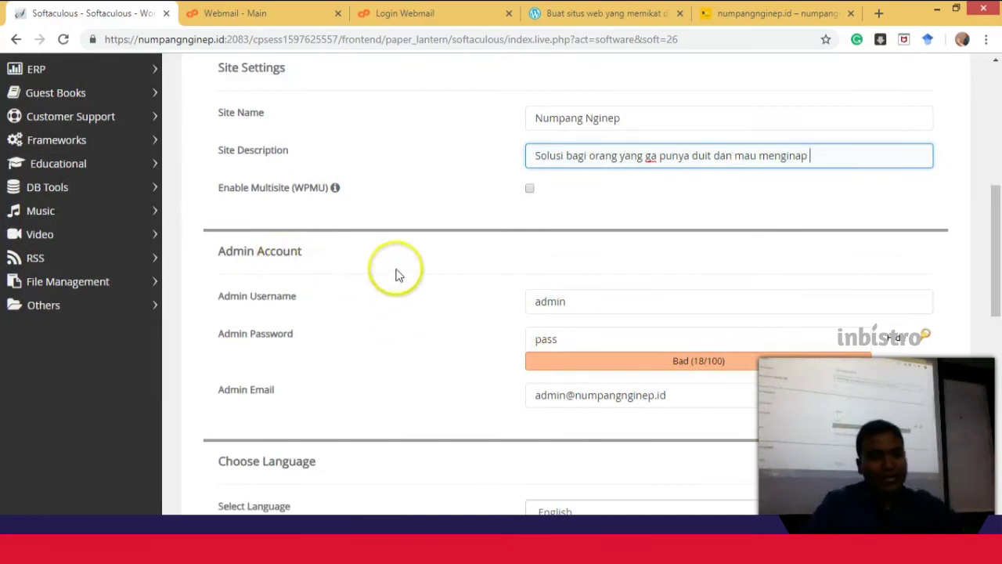
pyautogui.click(616, 306)
pyautogui.click(601, 344)
pyautogui.click(616, 296)
pyautogui.click(615, 340)
pyautogui.click(615, 297)
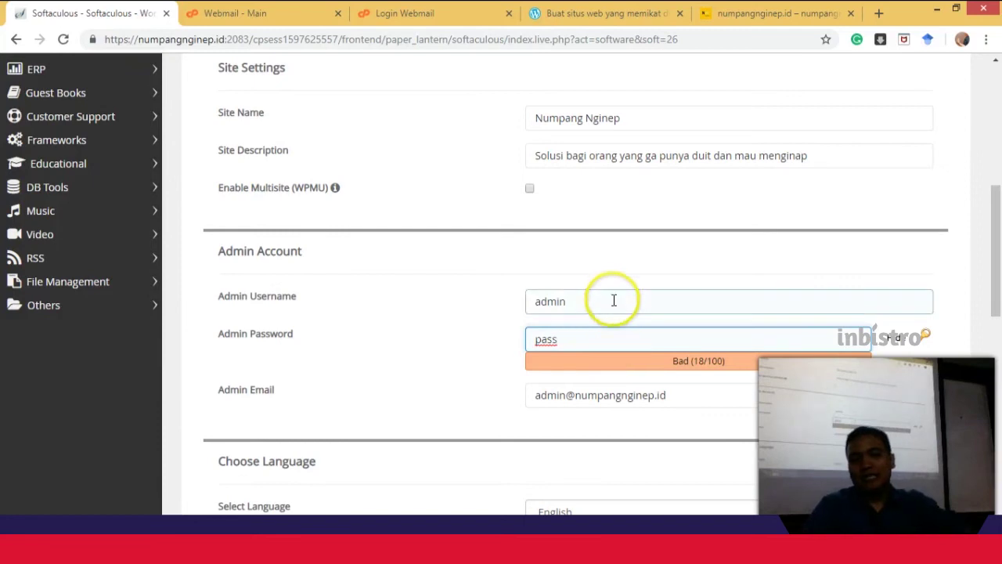
pyautogui.moveTo(614, 297); pyautogui.dragTo(528, 288)
pyautogui.moveTo(571, 337); pyautogui.dragTo(486, 342)
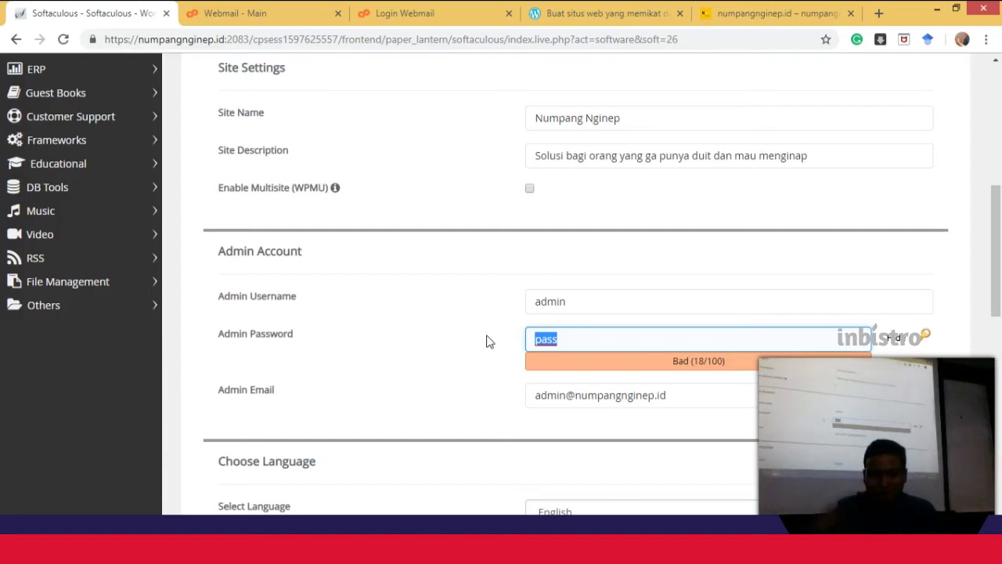
# - Replace 'admin' in the admin e-mail with the new mailbox name at the site's domain
pyautogui.doubleClick(551, 396)
pyautogui.moveTo(333, 548)
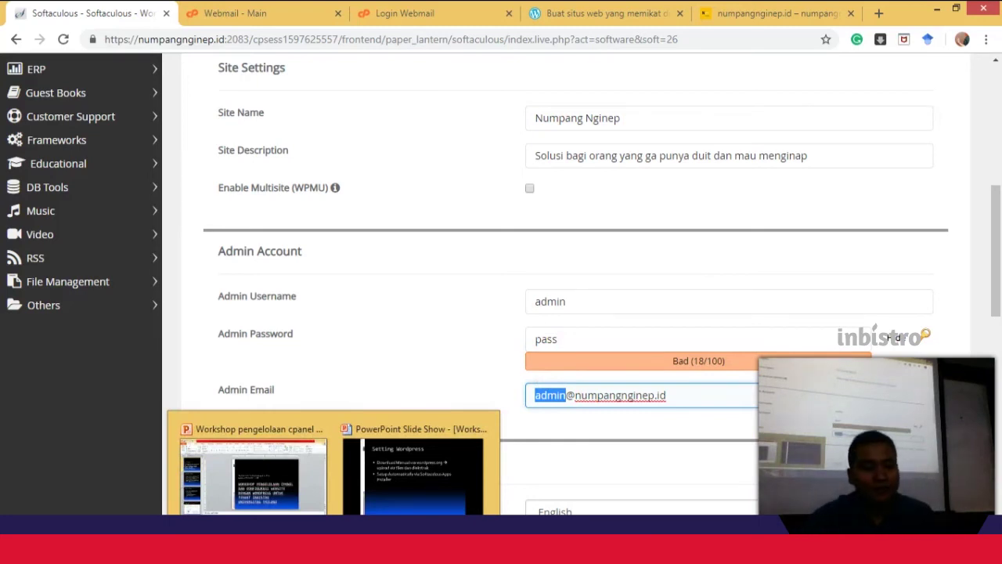
pyautogui.write('pembayar')
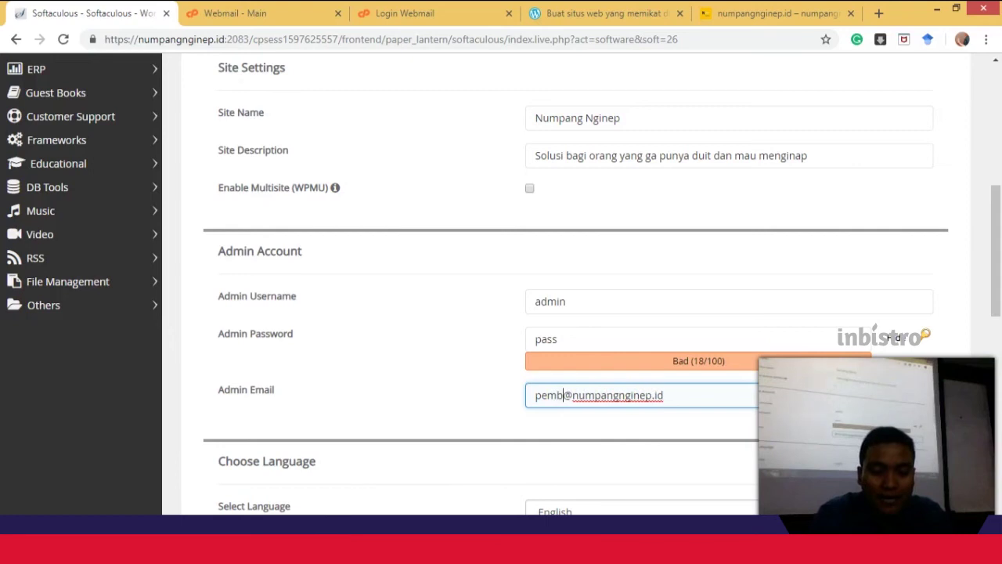
pyautogui.write('an')
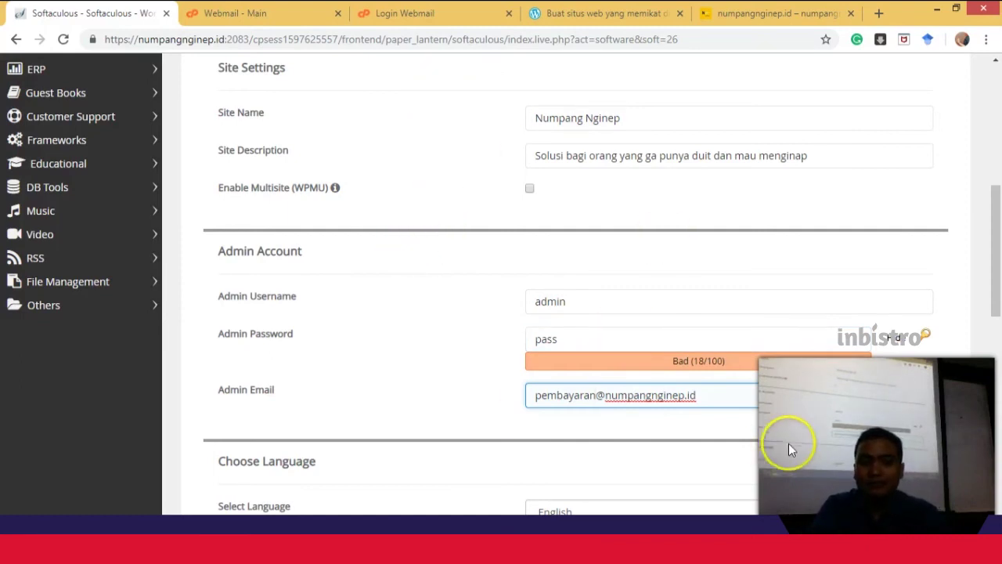
pyautogui.click(596, 407)
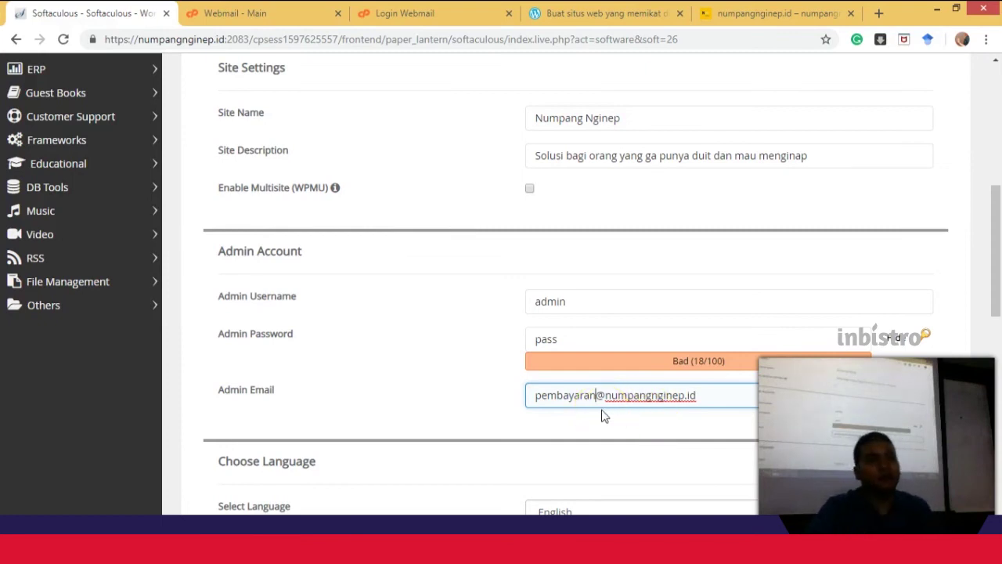
pyautogui.scroll(-2, 601, 415)
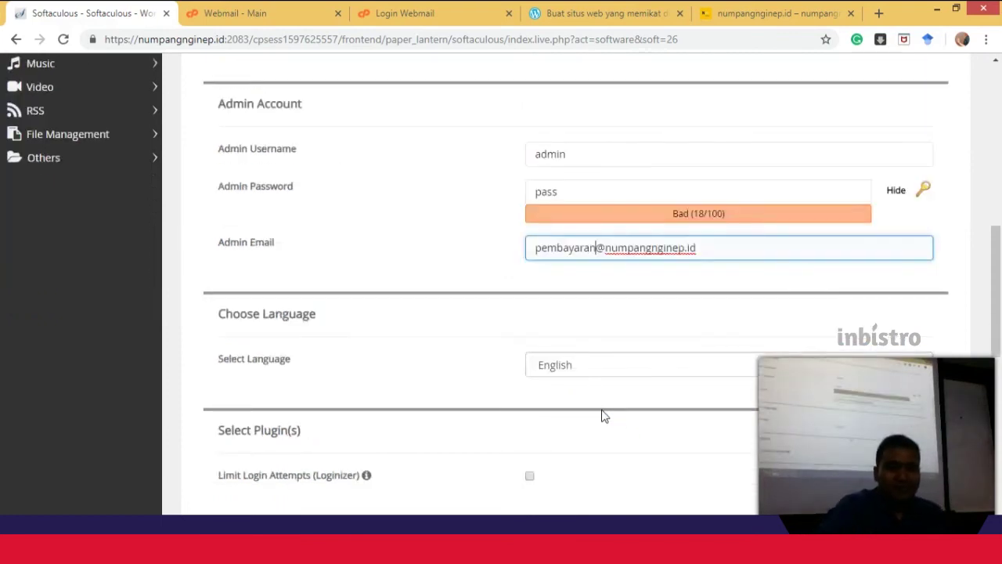
pyautogui.click(617, 364)
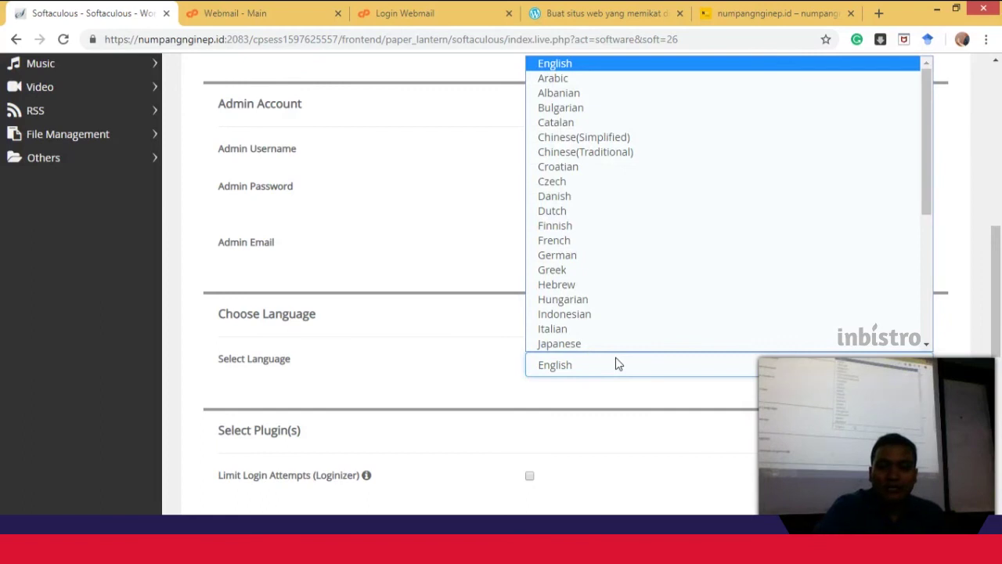
pyautogui.click(615, 362)
pyautogui.click(615, 361)
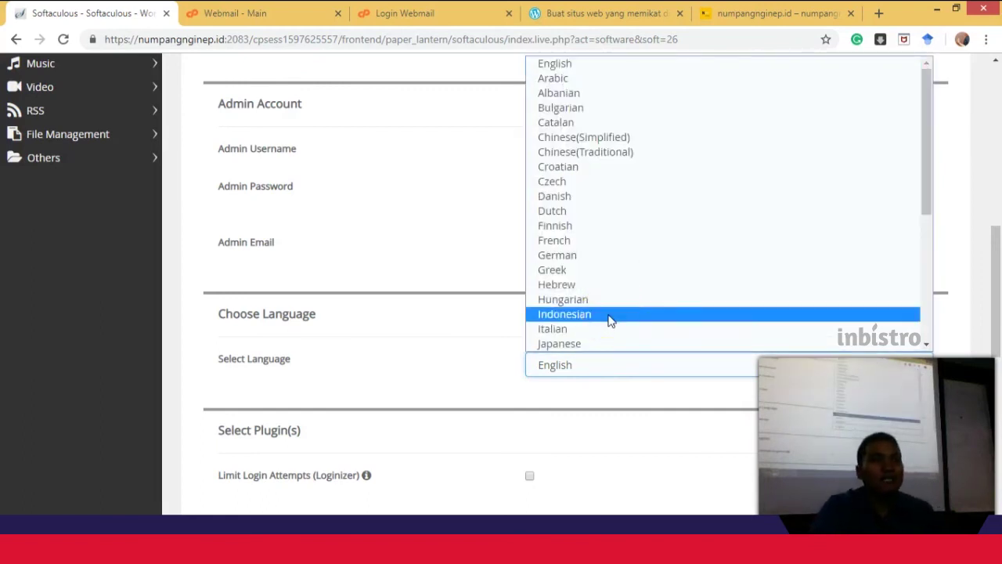
pyautogui.click(459, 329)
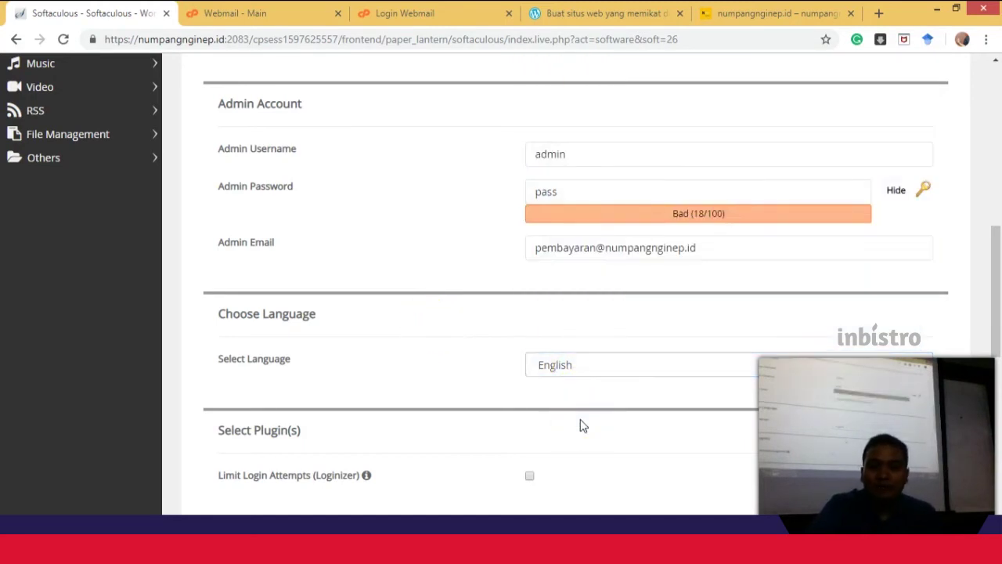
pyautogui.scroll(-1, 581, 425)
pyautogui.scroll(-4, 581, 425)
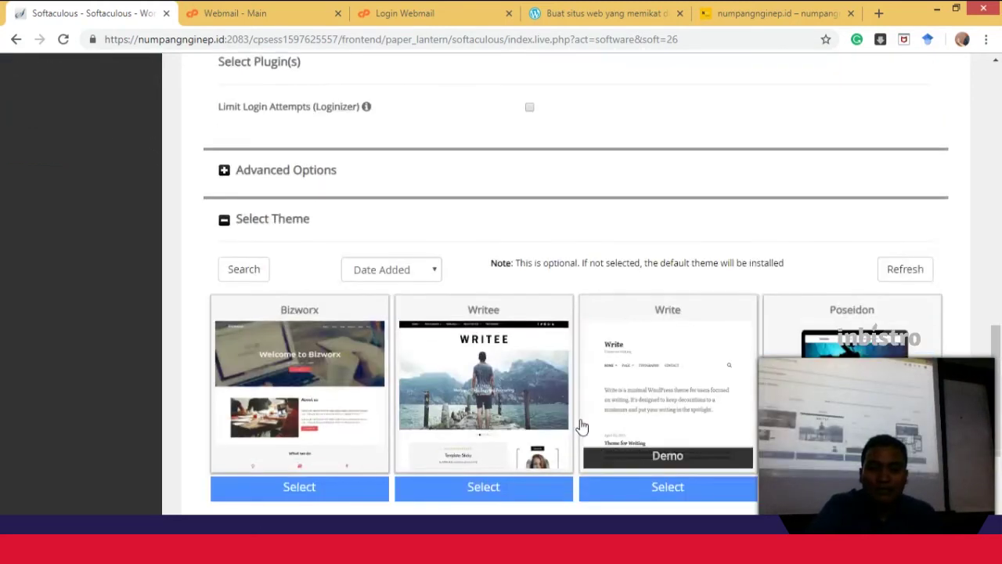
pyautogui.scroll(-2, 515, 470)
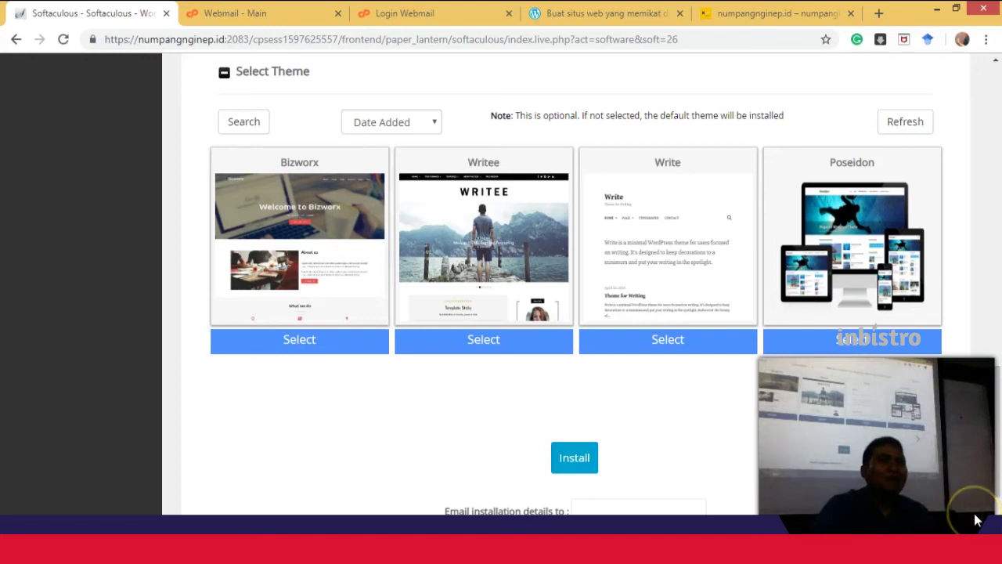
pyautogui.scroll(9, 964, 486)
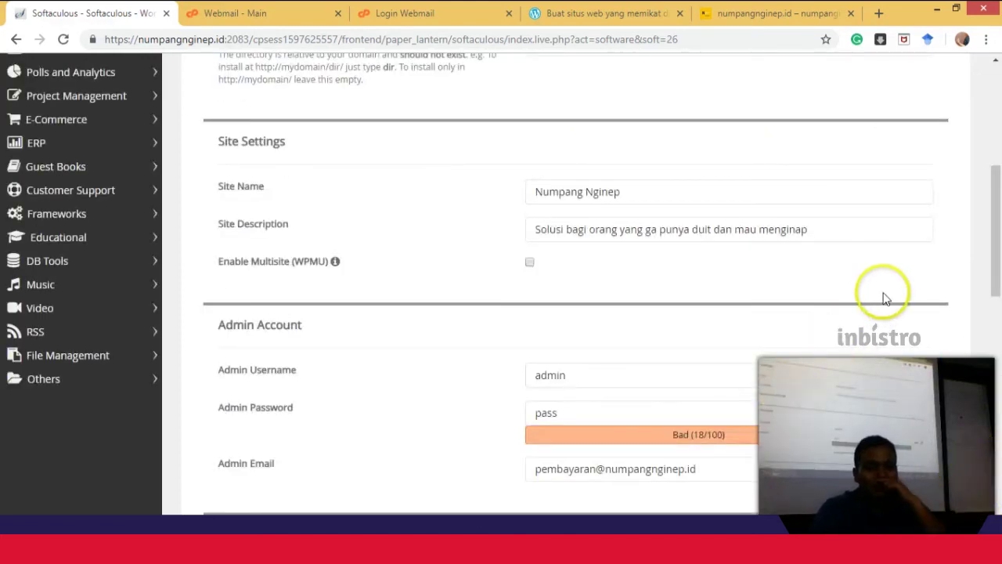
# - Recheck the site name, admin username and e-mail, then submit the WordPress installation
pyautogui.click(667, 202)
pyautogui.click(678, 266)
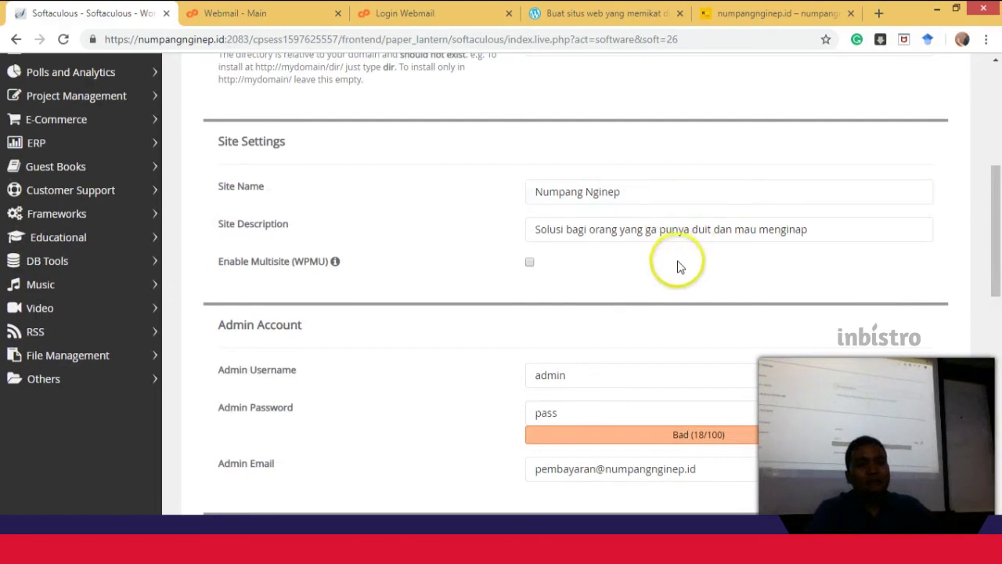
pyautogui.click(635, 380)
pyautogui.scroll(-2, 631, 372)
pyautogui.click(494, 289)
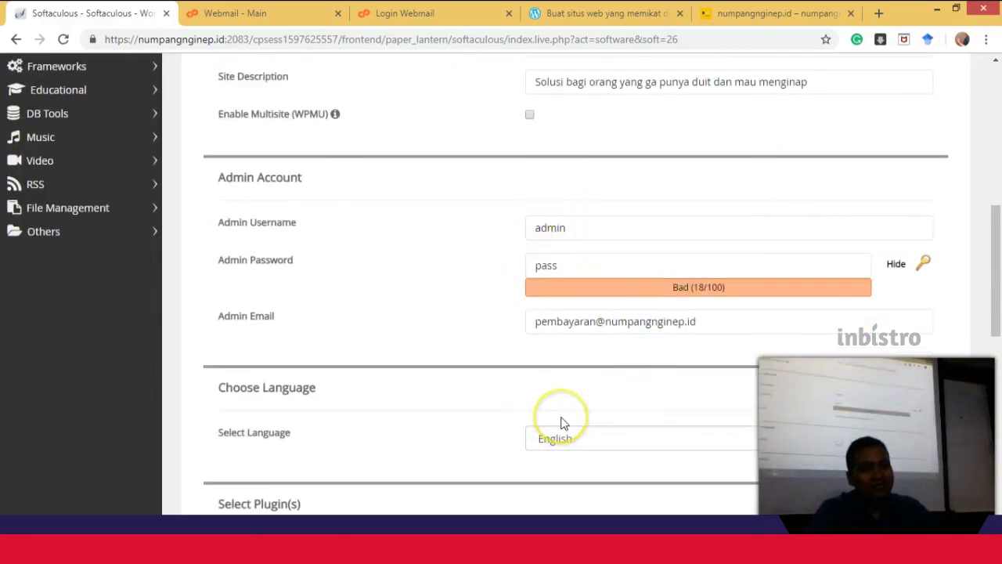
pyautogui.doubleClick(554, 321)
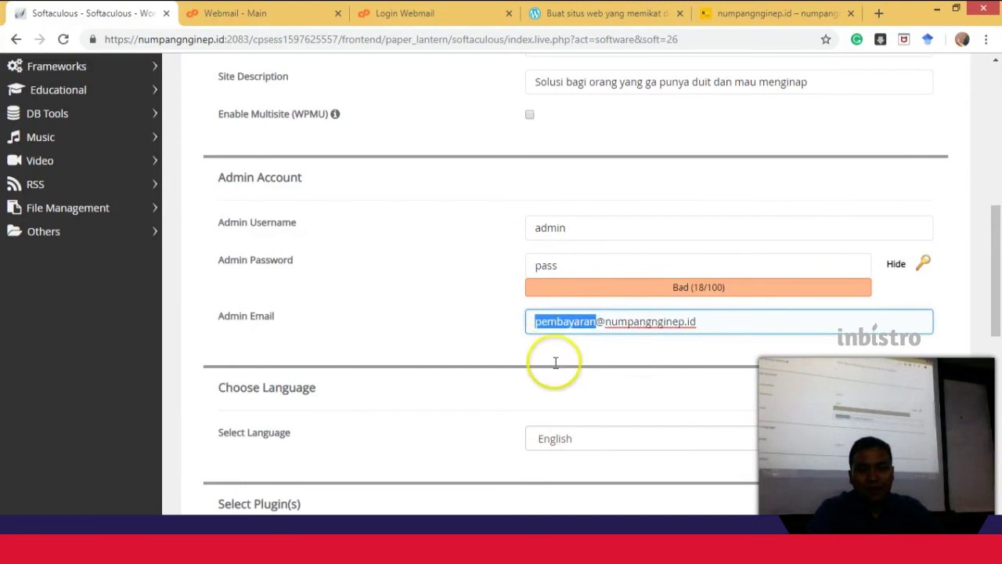
pyautogui.scroll(-1, 561, 409)
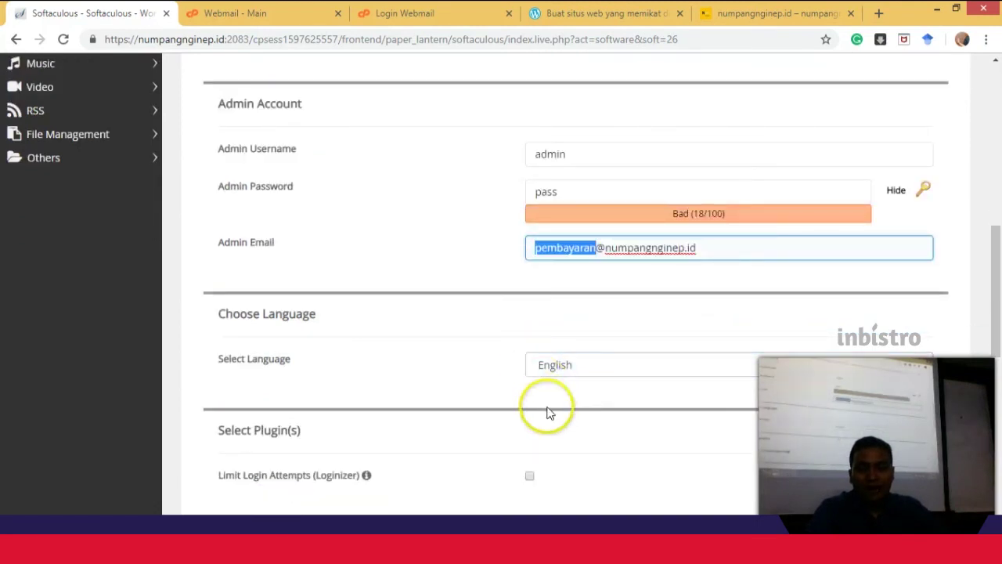
pyautogui.scroll(-5, 546, 409)
pyautogui.scroll(-2, 548, 411)
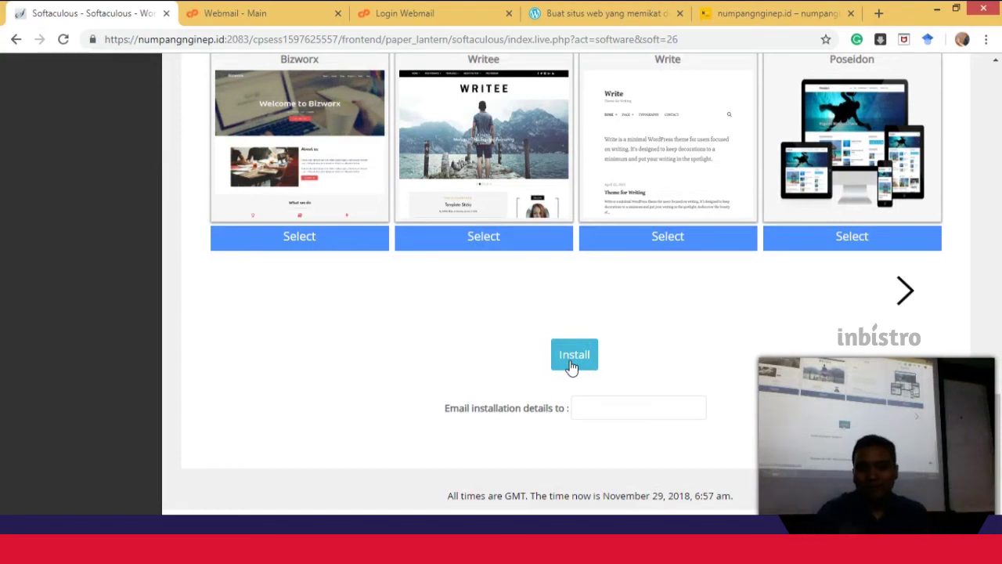
pyautogui.click(572, 364)
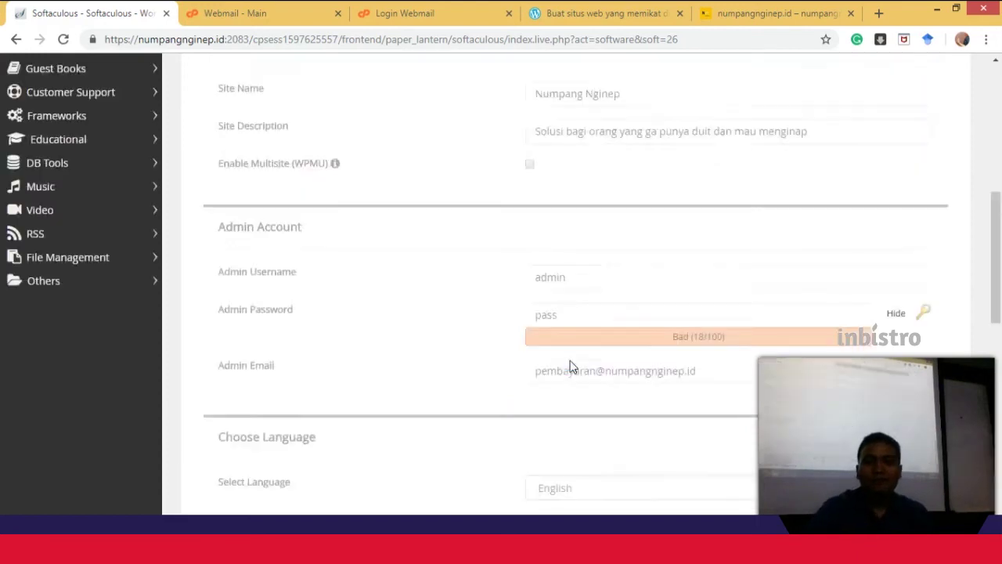